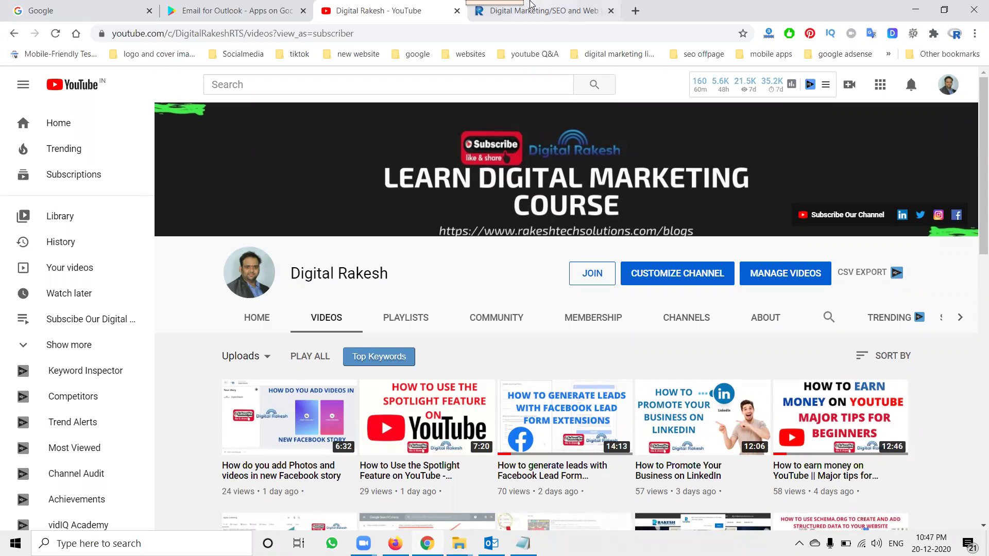
Leave YouTube for the 'Digital Marketing/SEO and Web' company website tab.
{"action": "left_click", "coordinate": [546, 10]}
{"action": "left_click", "coordinate": [635, 11]}
{"action": "type", "text": "rakeshtechsolutions.com/"}
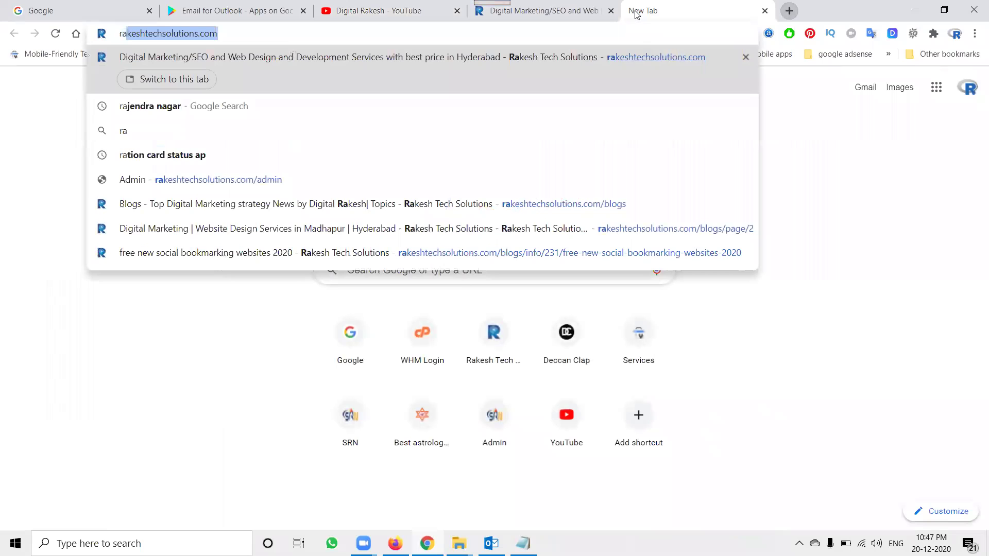
{"action": "type", "text": "web"}
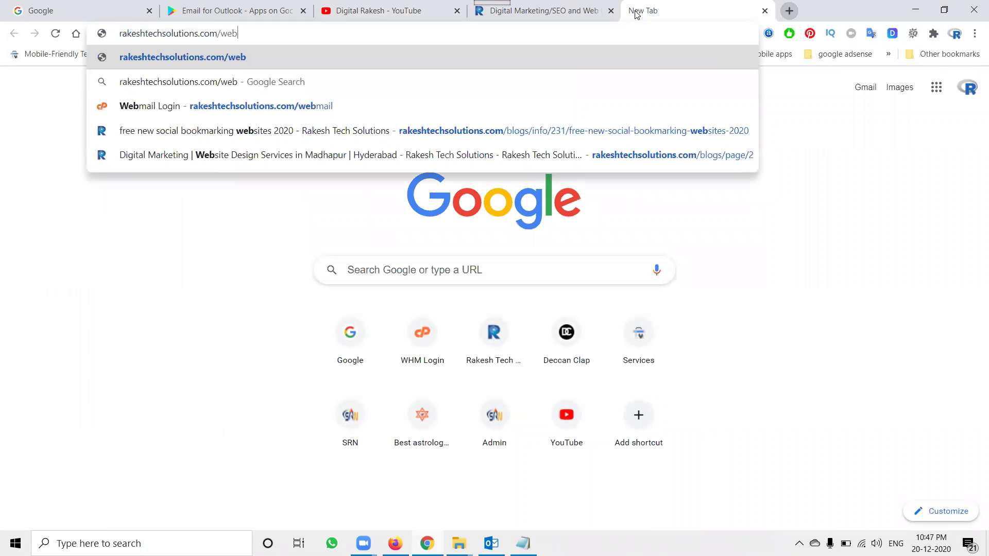
{"action": "type", "text": "mail"}
{"action": "key", "text": "Return"}
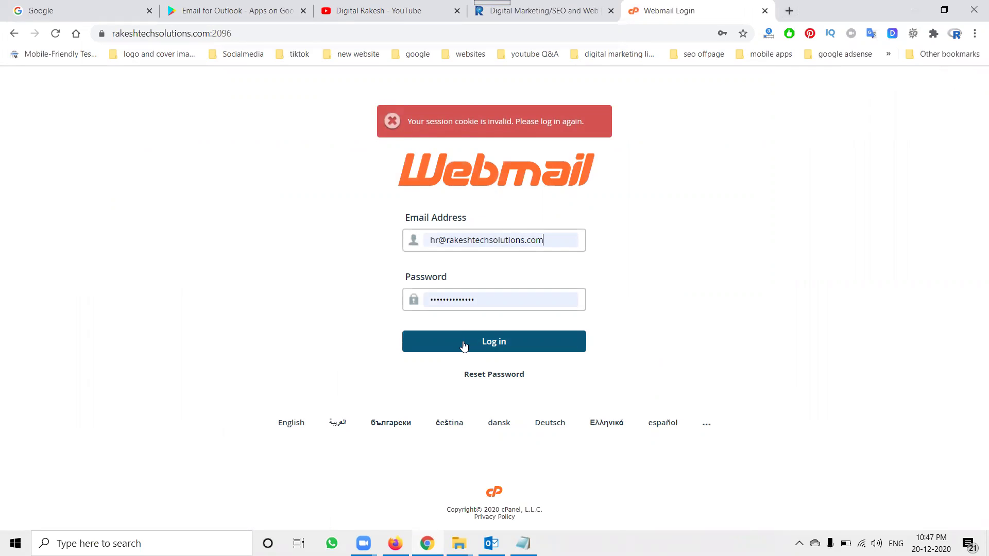
{"action": "left_click", "coordinate": [765, 10]}
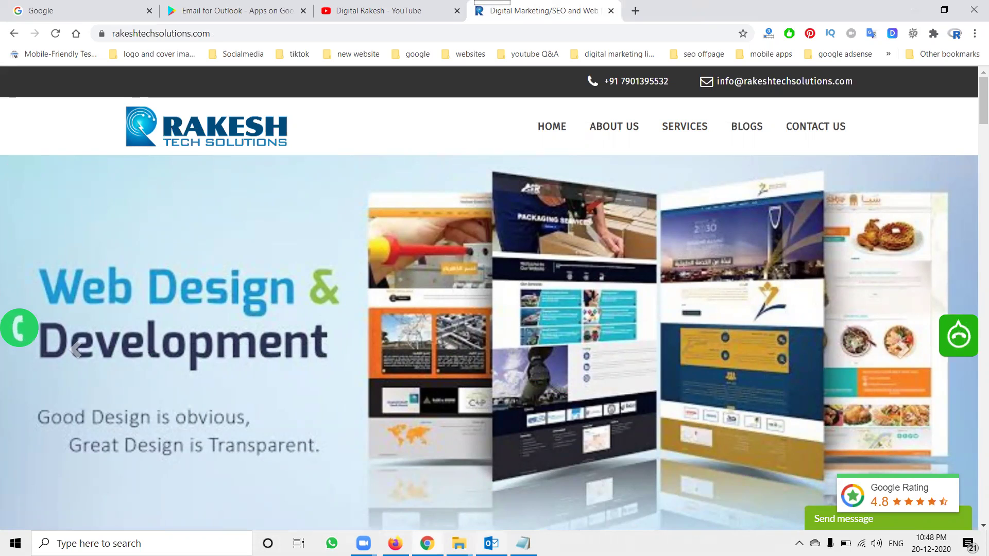
{"action": "left_click", "coordinate": [492, 543]}
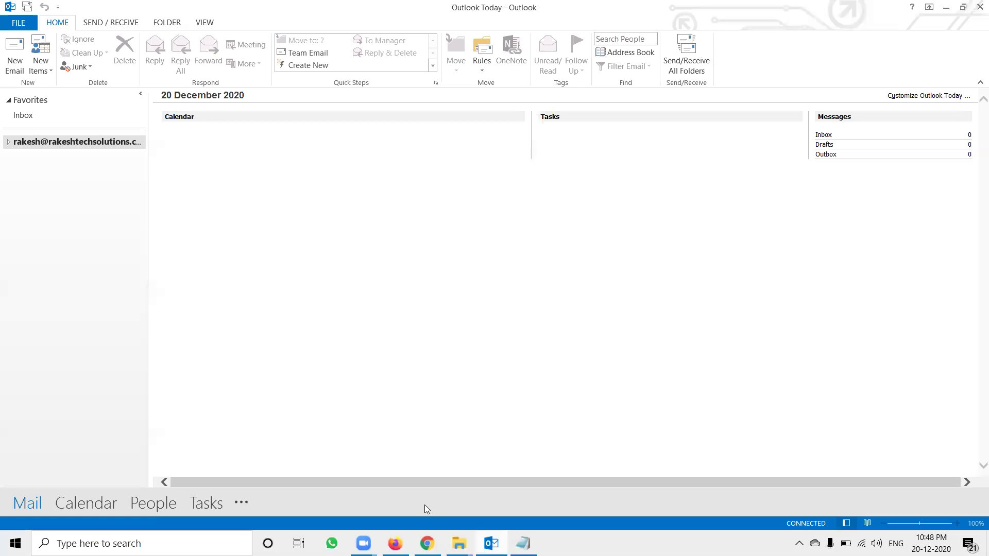
Bring desktop Outlook to the front, showing Outlook Today.
{"action": "left_click", "coordinate": [427, 544]}
Return to Chrome and browse the Google Play page for the Email for Outlook app.
{"action": "left_click", "coordinate": [197, 7]}
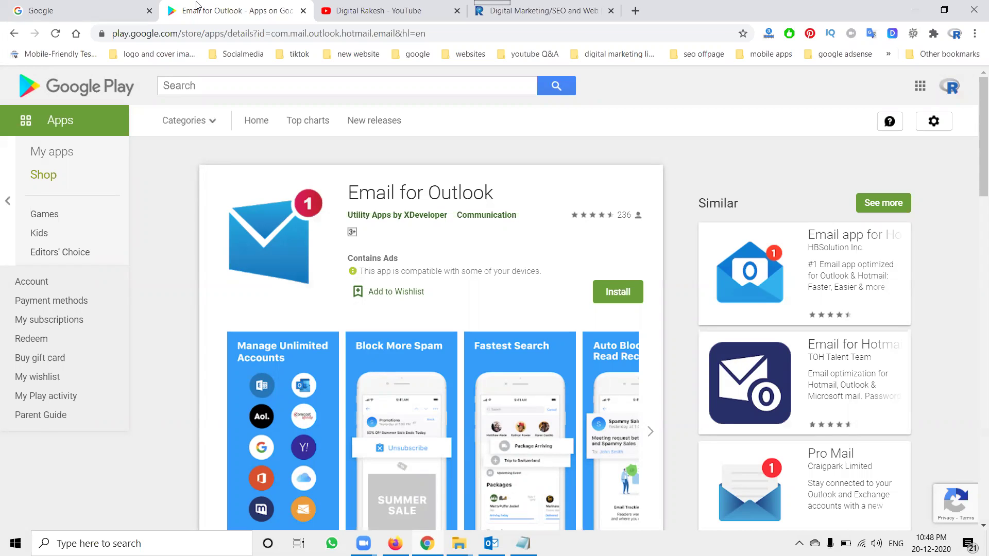
{"action": "scroll", "coordinate": [265, 278], "scroll_direction": "down", "scroll_amount": 2}
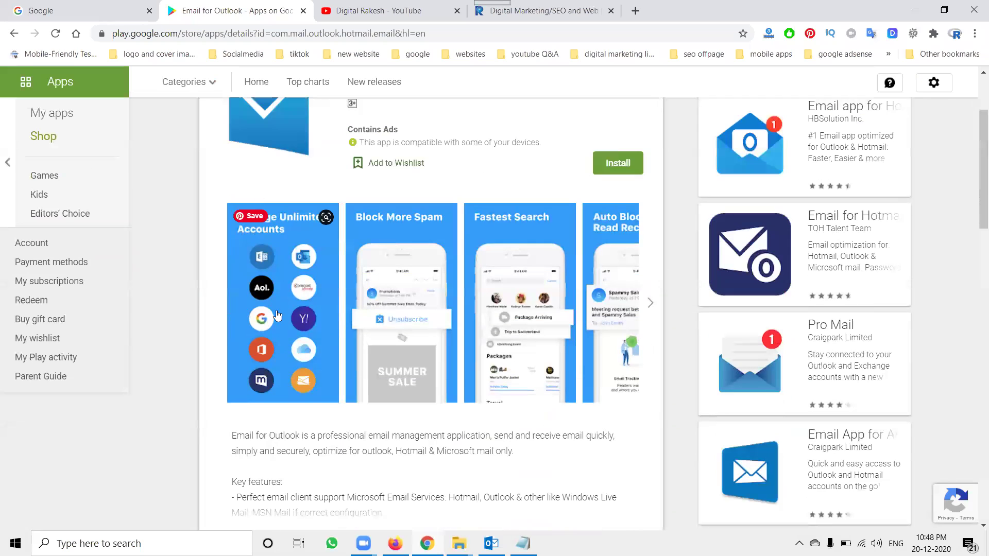
{"action": "scroll", "coordinate": [357, 142], "scroll_direction": "up", "scroll_amount": 1}
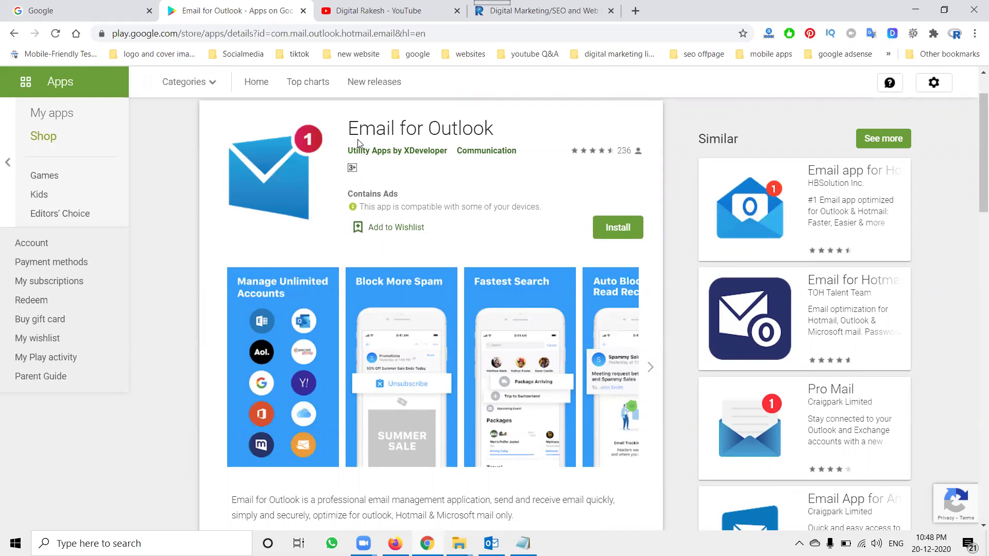
From Outlook's FILE > Info account list, start adding a new account.
{"action": "left_click", "coordinate": [488, 540]}
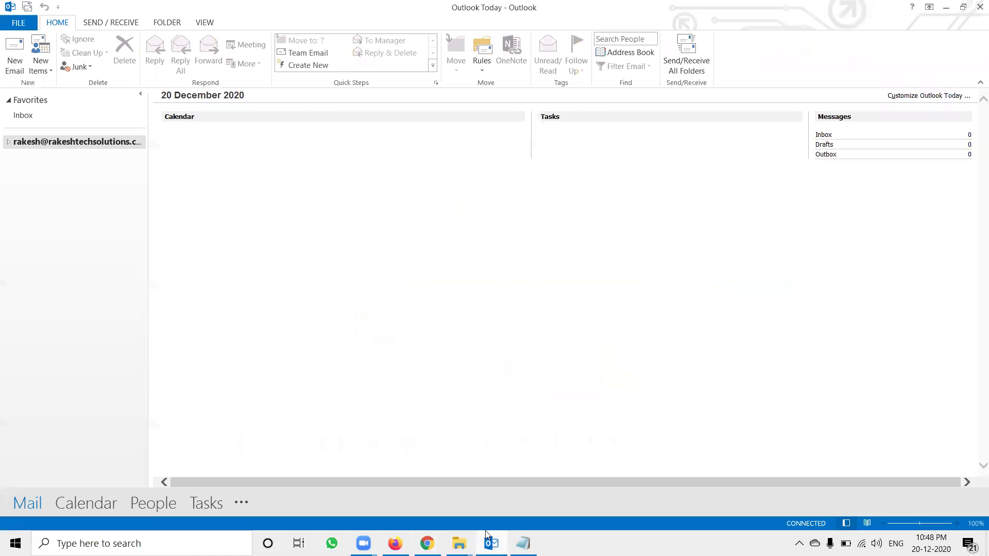
{"action": "left_click", "coordinate": [19, 24]}
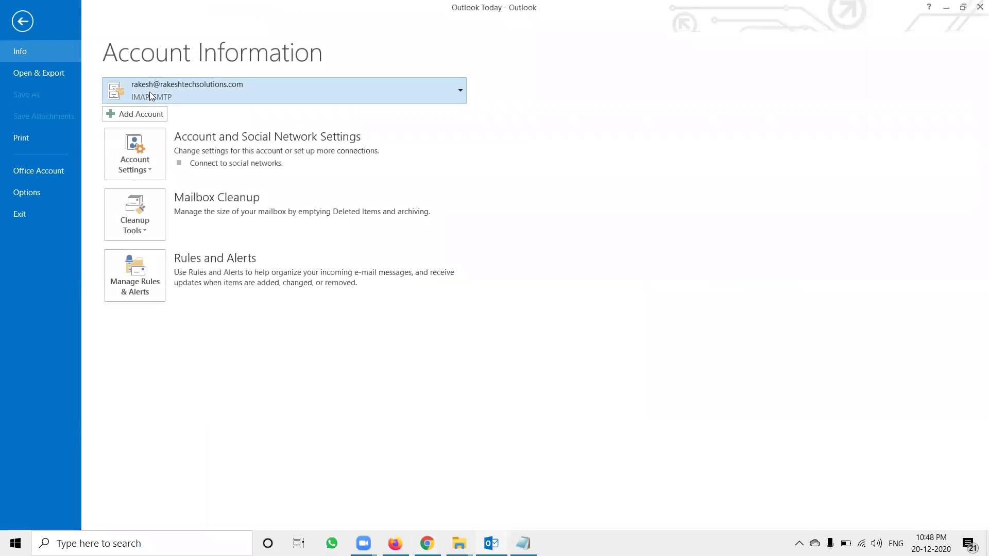
{"action": "left_click", "coordinate": [144, 92]}
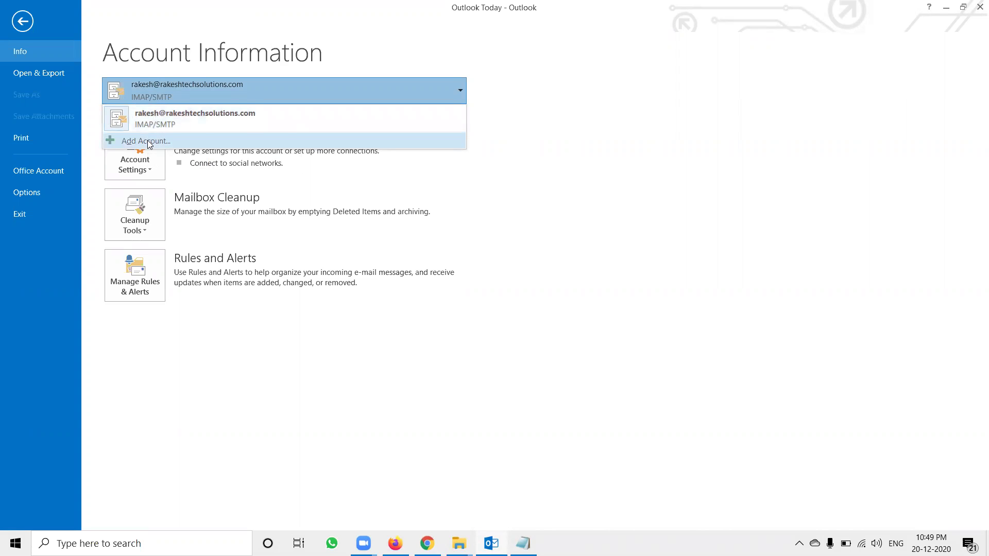
{"action": "left_click", "coordinate": [147, 140]}
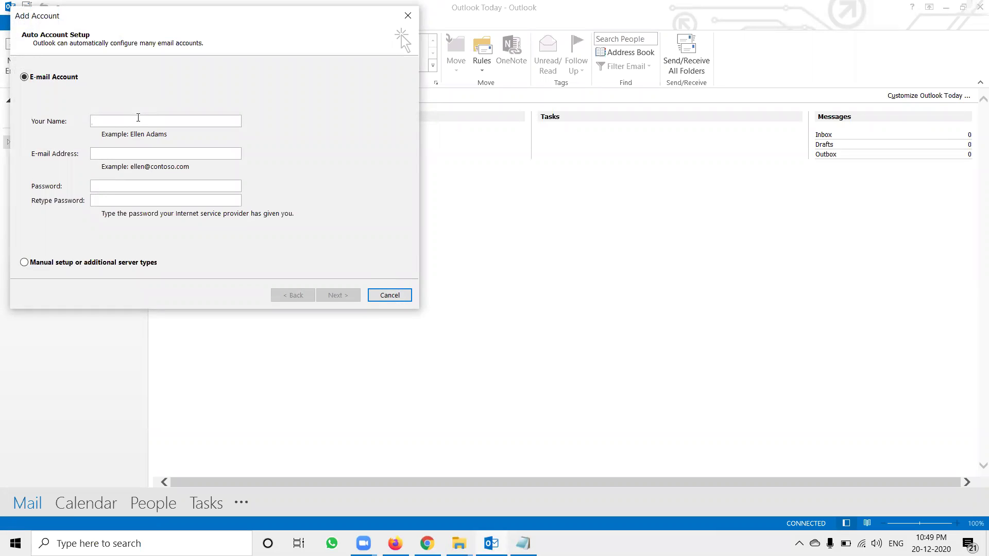
Enter name HR, the company HR e-mail address and password, and let Outlook auto-configure it.
{"action": "type", "text": "HR"}
{"action": "left_click", "coordinate": [162, 153]}
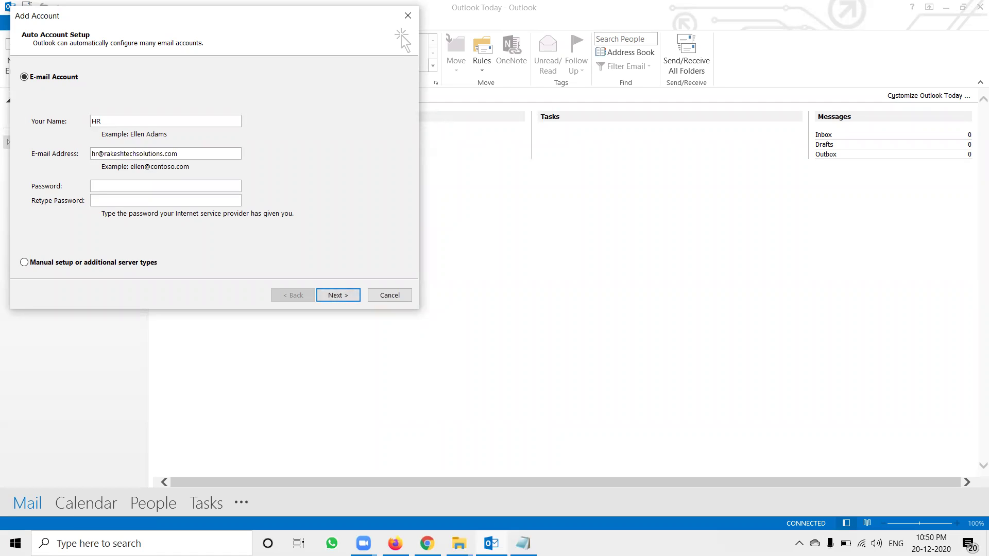
{"action": "type", "text": "**************************"}
{"action": "left_click", "coordinate": [334, 295]}
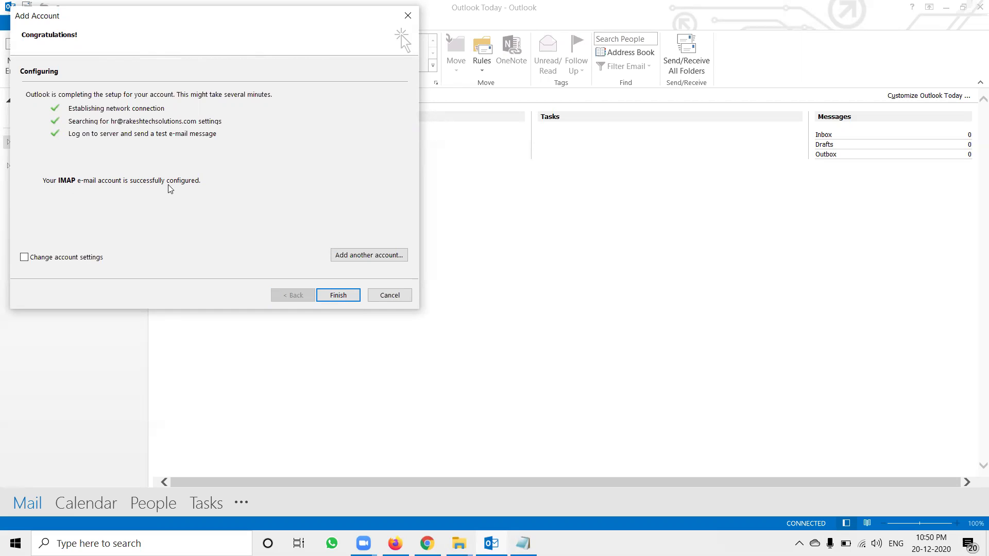
{"action": "left_click", "coordinate": [336, 294]}
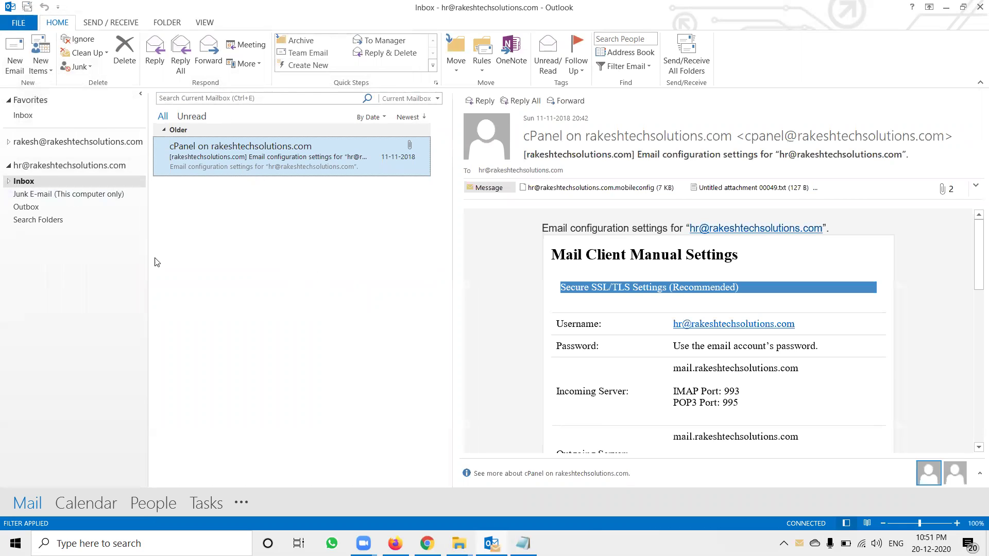
Collapse the new HR account's folders in the folder pane.
{"action": "double_click", "coordinate": [45, 166]}
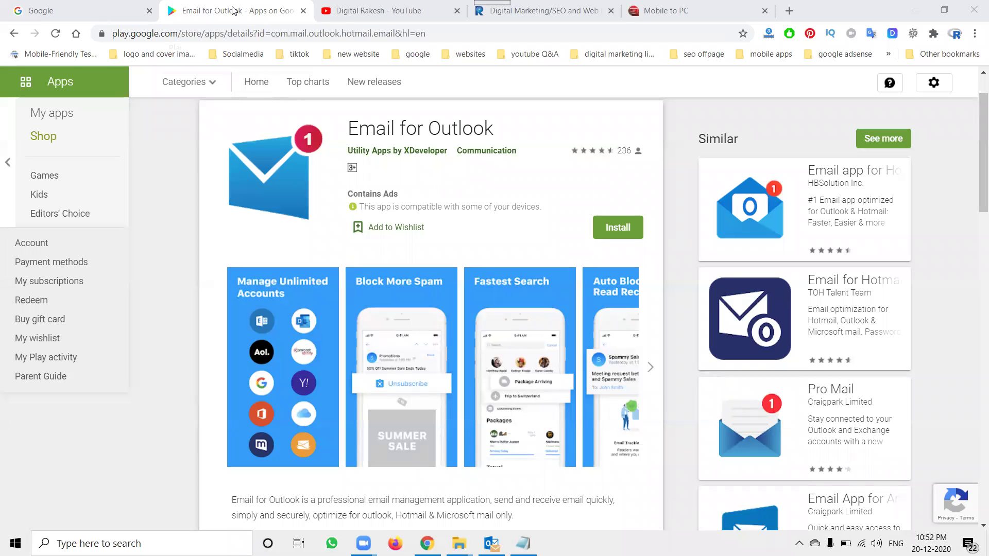
Launch Microsoft Outlook on the mirrored phone to reach its Focused Inbox.
{"action": "left_click", "coordinate": [679, 8]}
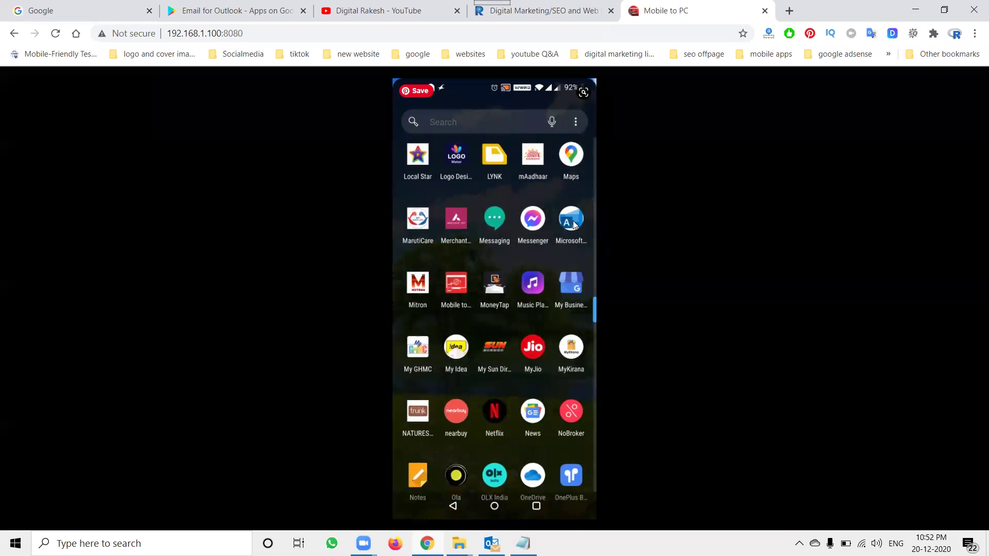
{"action": "left_click", "coordinate": [571, 218]}
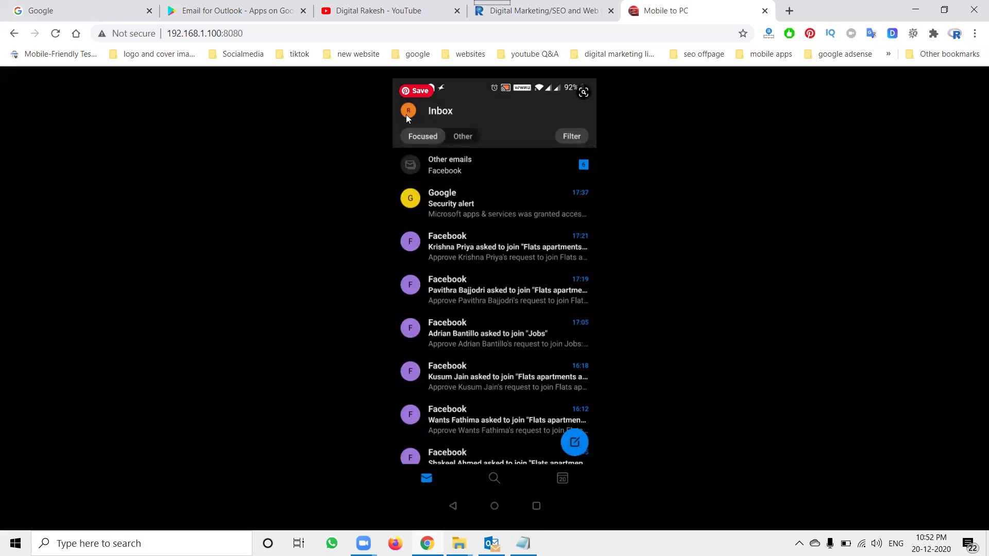
In mobile Outlook Settings, choose ADD MAIL ACCOUNT to show the account options.
{"action": "left_click", "coordinate": [407, 113]}
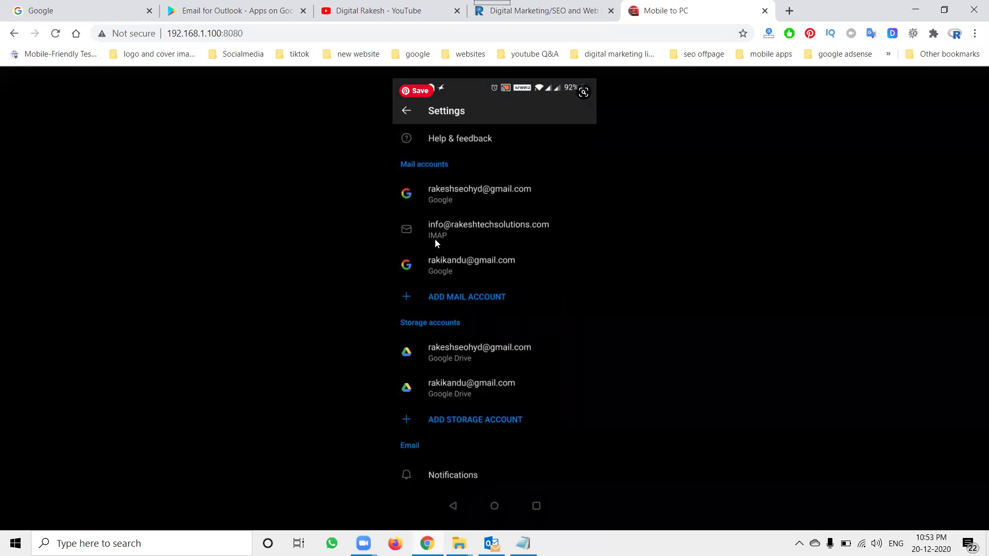
{"action": "left_click", "coordinate": [477, 303]}
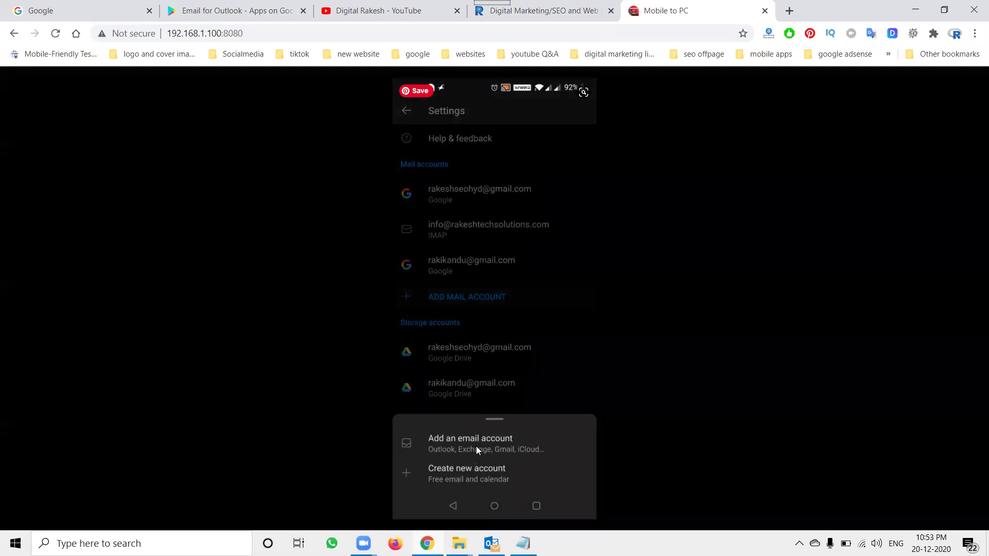
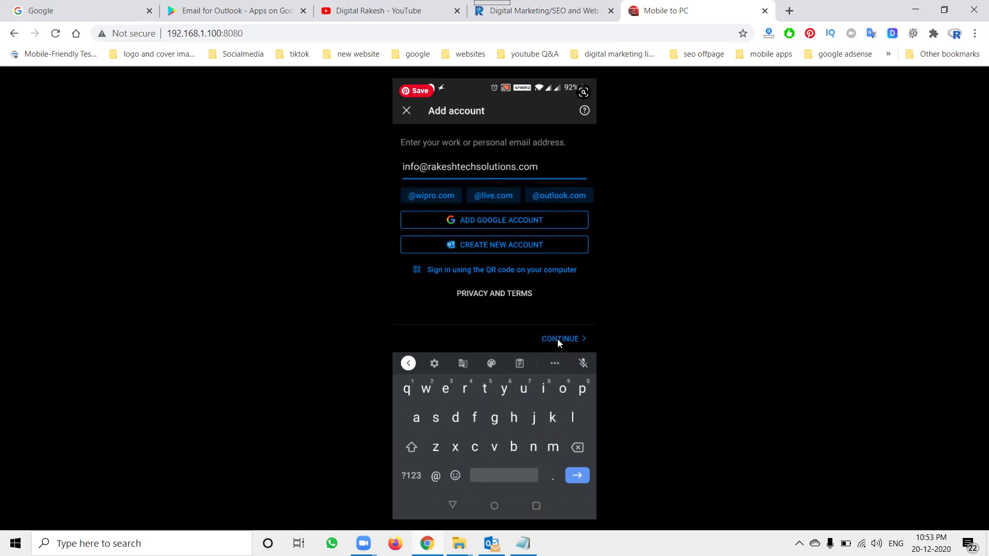
Enter the custom-domain info@ address and connect it as an IMAP account.
{"action": "left_click", "coordinate": [557, 340]}
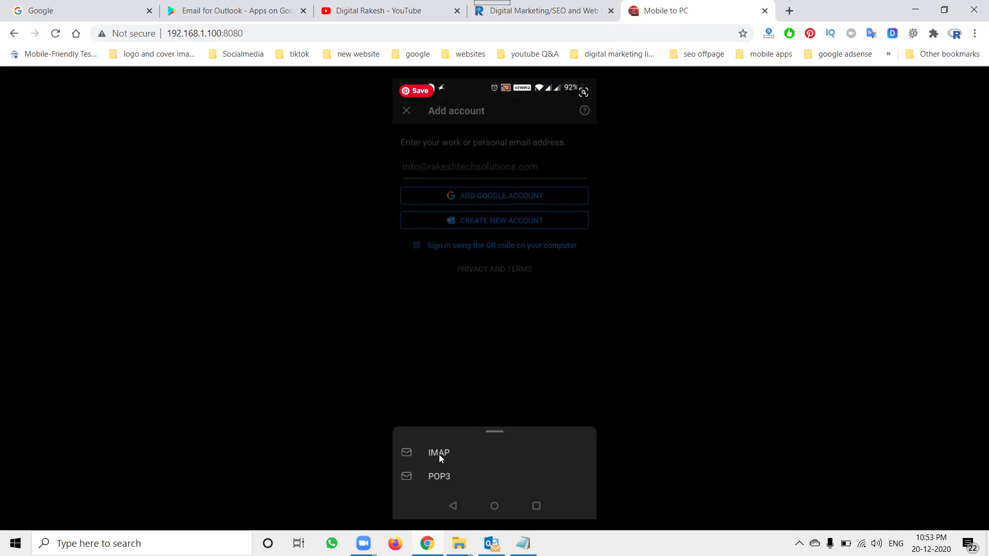
{"action": "left_click", "coordinate": [439, 453]}
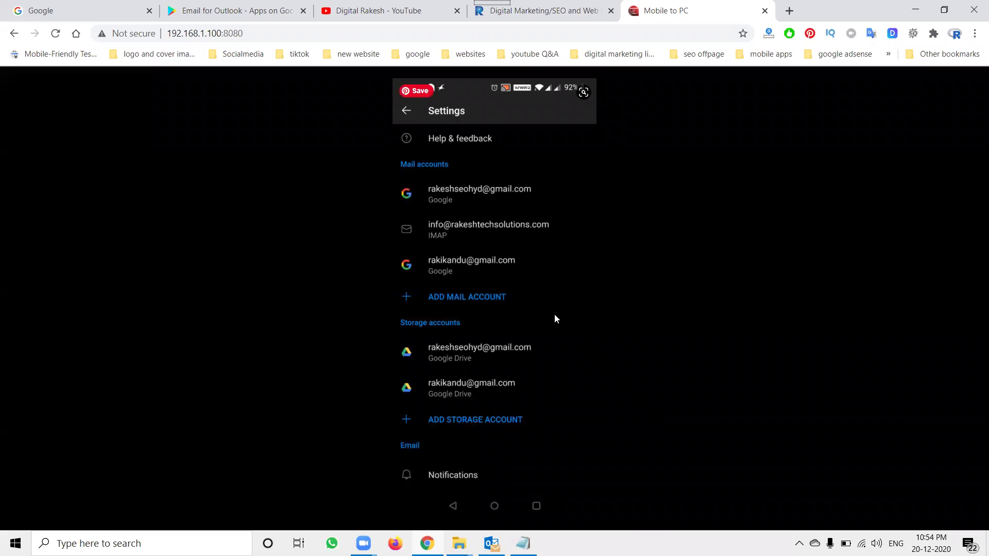
Add another existing email account by entering the custom-domain hr@ address.
{"action": "left_click", "coordinate": [486, 298]}
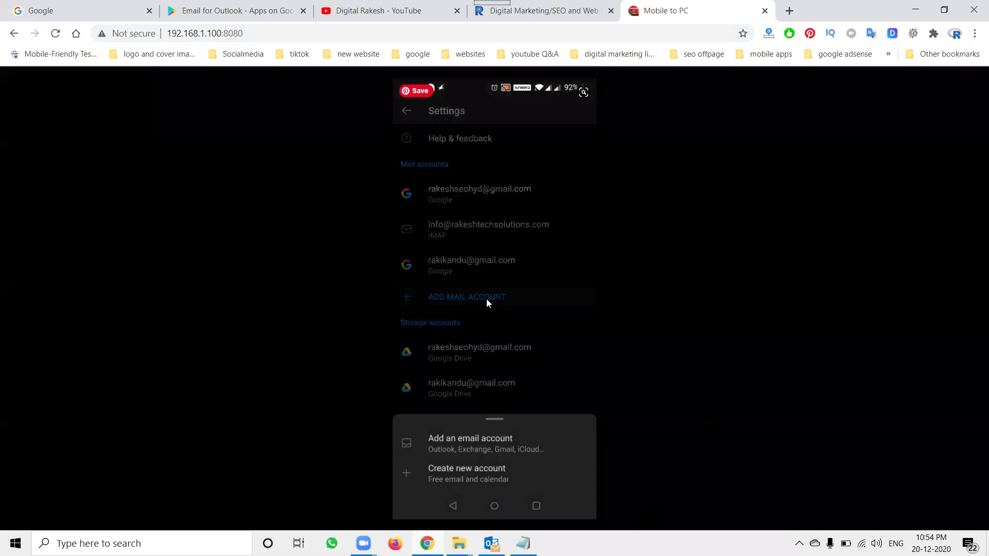
{"action": "left_click", "coordinate": [470, 444]}
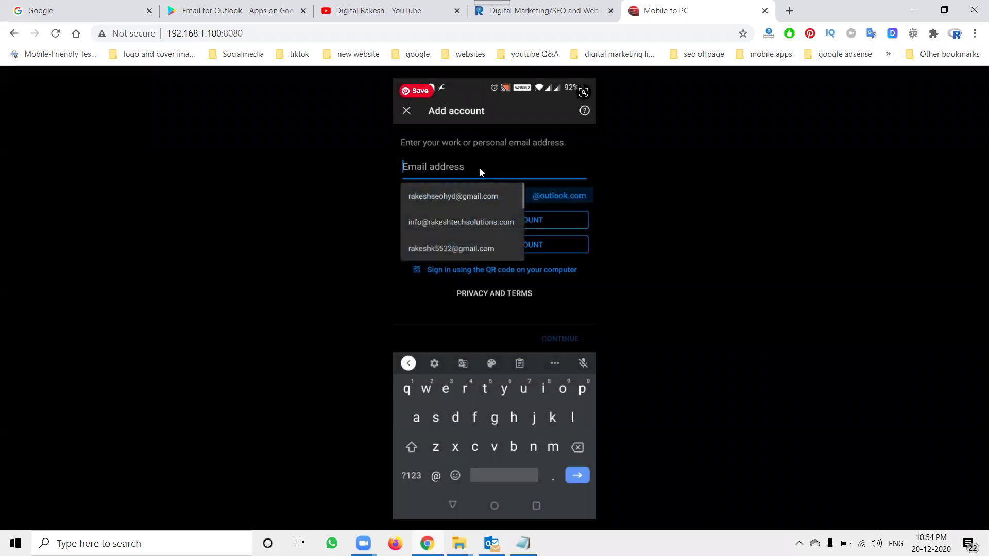
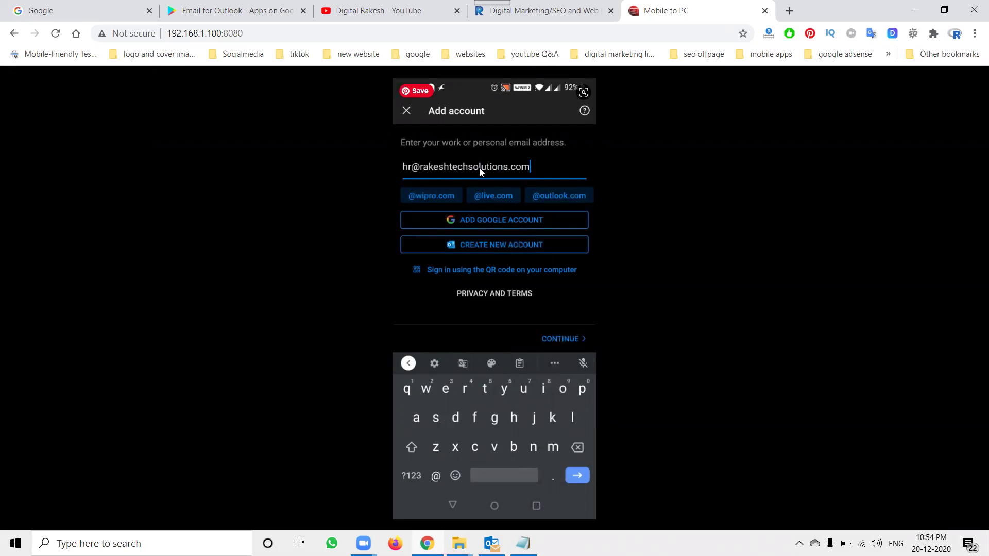
{"action": "key", "text": "Return"}
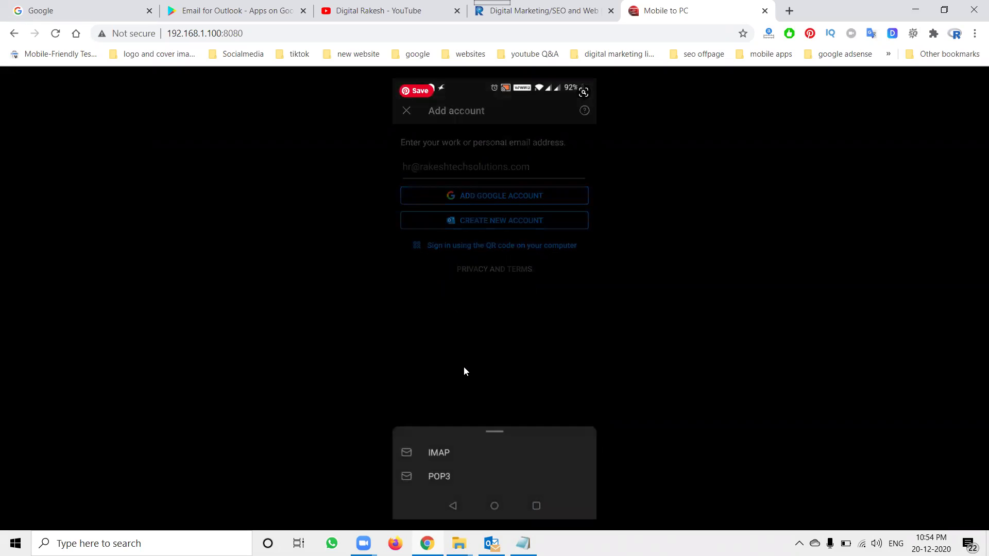
Choose IMAP as the account type for the hr@ address.
{"action": "left_click", "coordinate": [455, 456]}
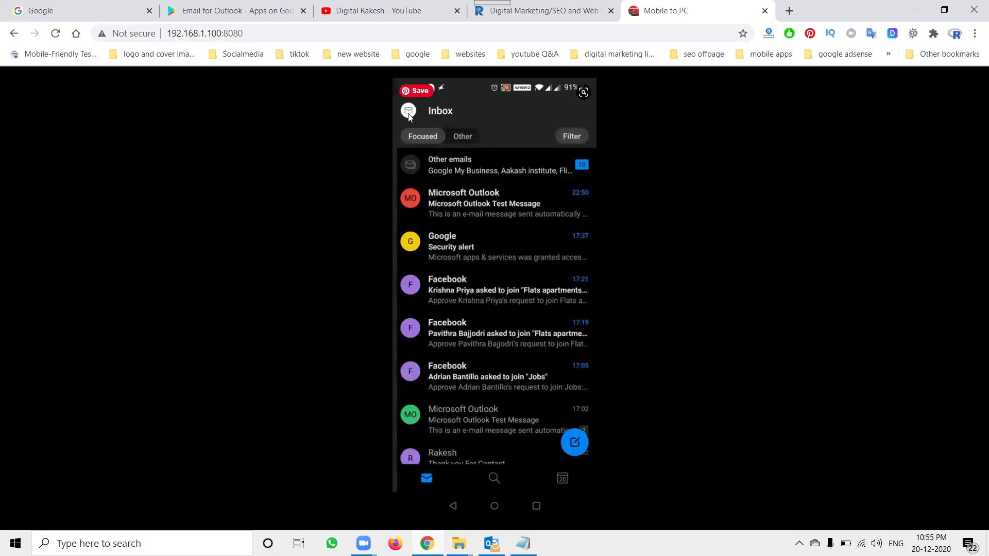
Open the account drawer and pick the hr@ mailbox.
{"action": "left_click", "coordinate": [409, 114]}
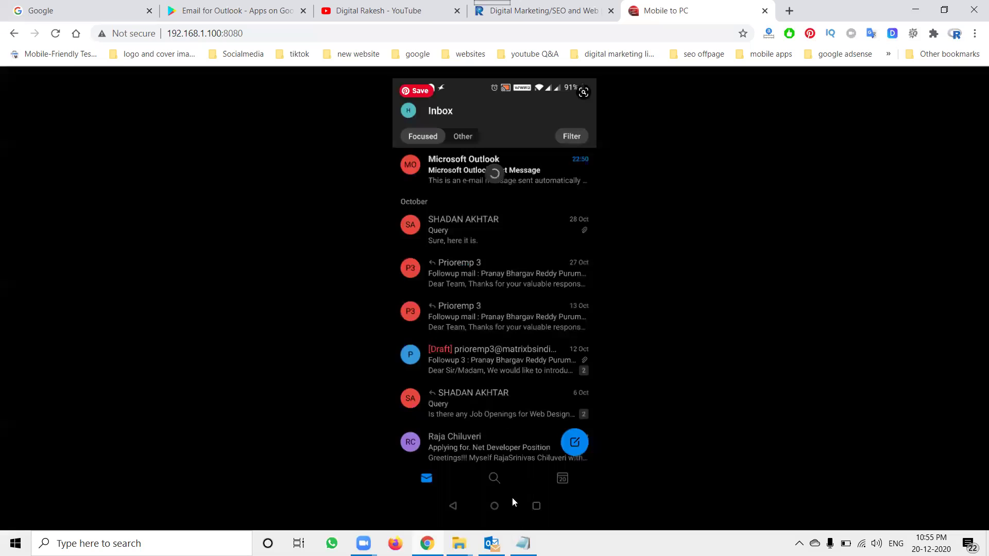
{"action": "mouse_move", "coordinate": [492, 543]}
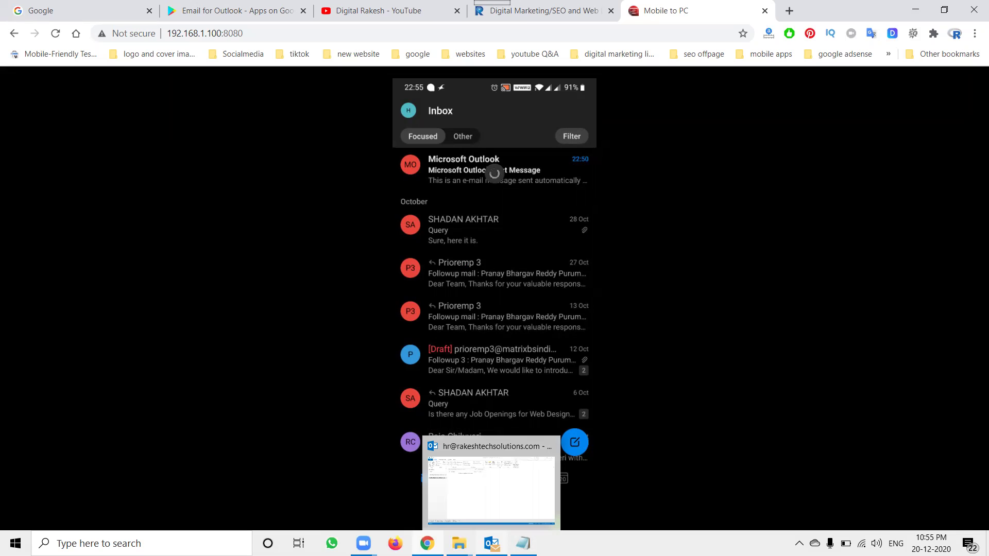
Start a new email message sent from the hr@ address.
{"action": "left_click", "coordinate": [576, 442]}
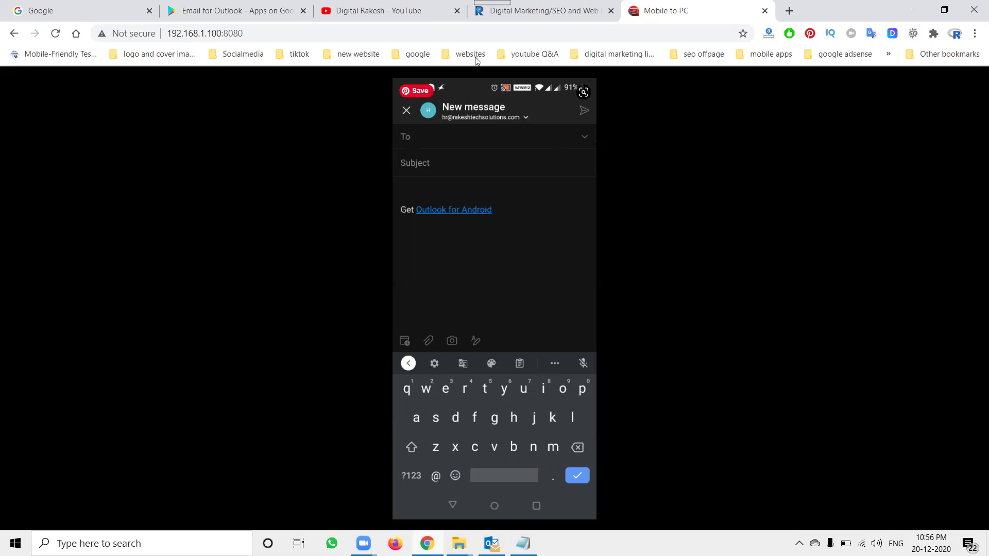
Bring the YouTube channel tab to the front with Ctrl+3.
{"action": "key", "text": "ctrl+3"}
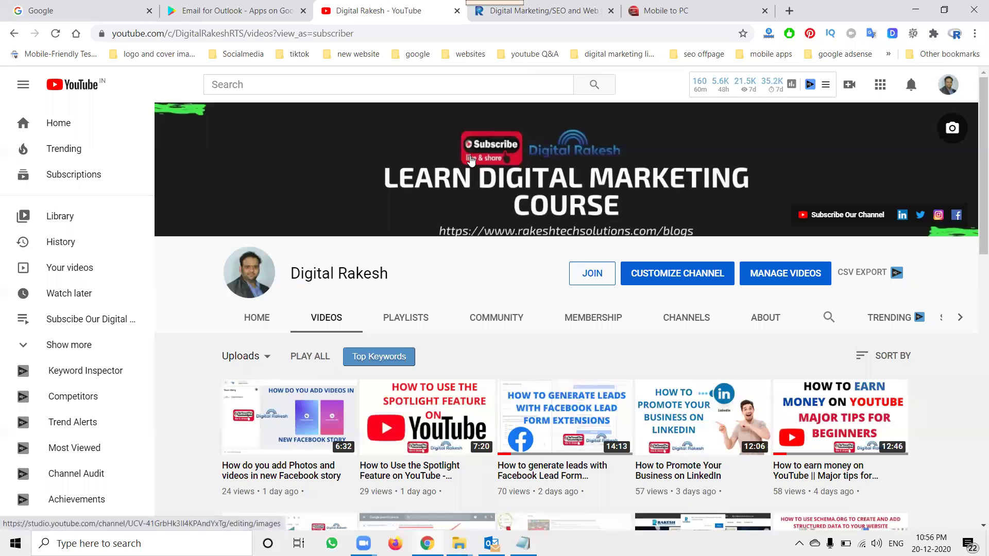